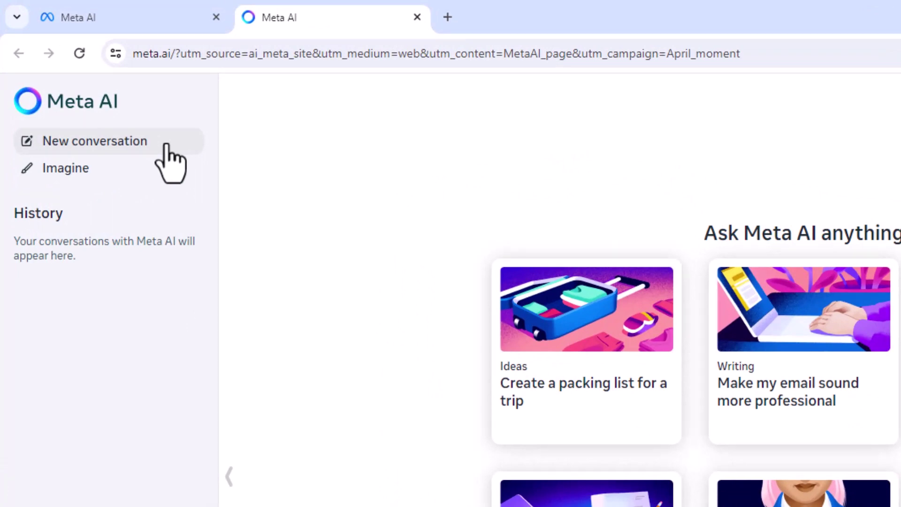
- Generate the "a warrior queen" sample in Imagine and enlarge the result showing the crowned queen with an upright sword
{"action": "left_click", "coordinate": [76, 168]}
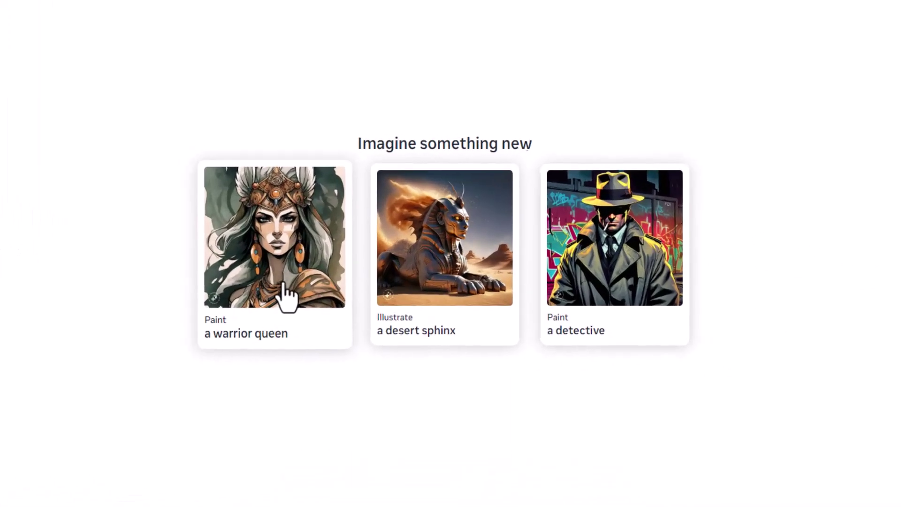
{"action": "left_click", "coordinate": [286, 296]}
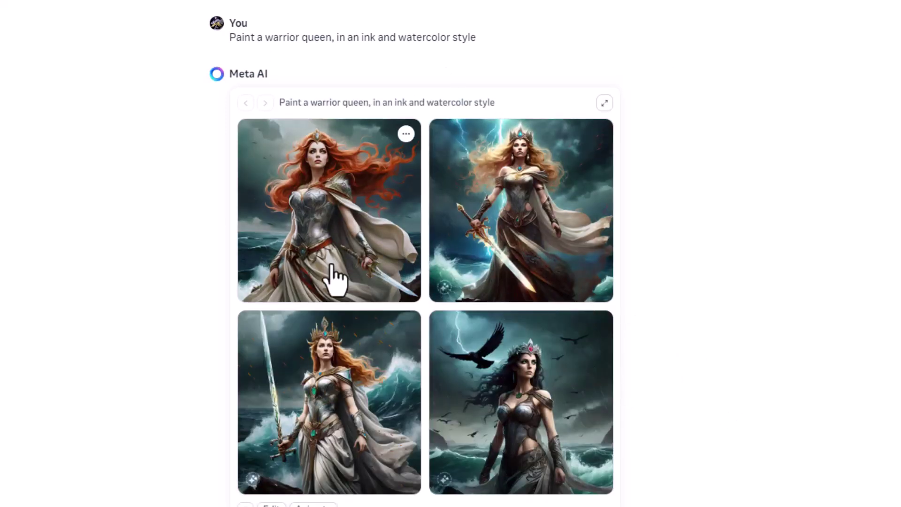
{"action": "left_click", "coordinate": [334, 277]}
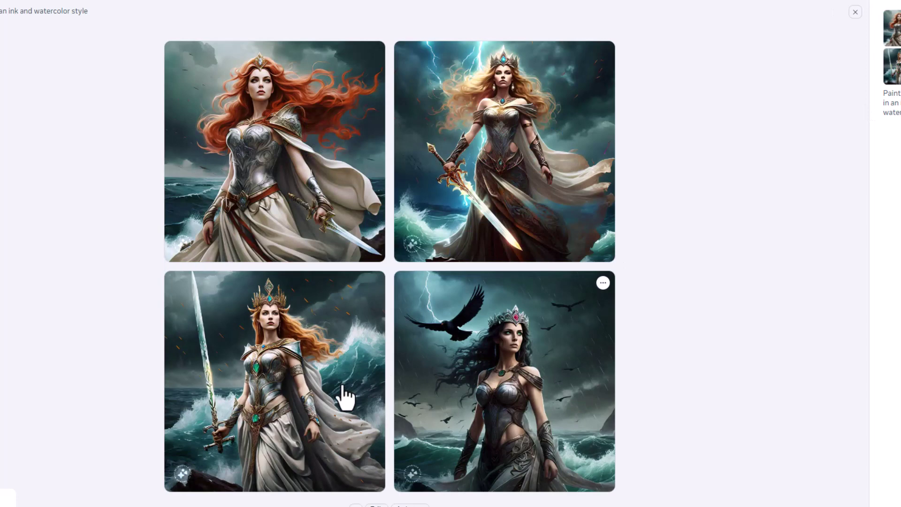
{"action": "left_click", "coordinate": [342, 396]}
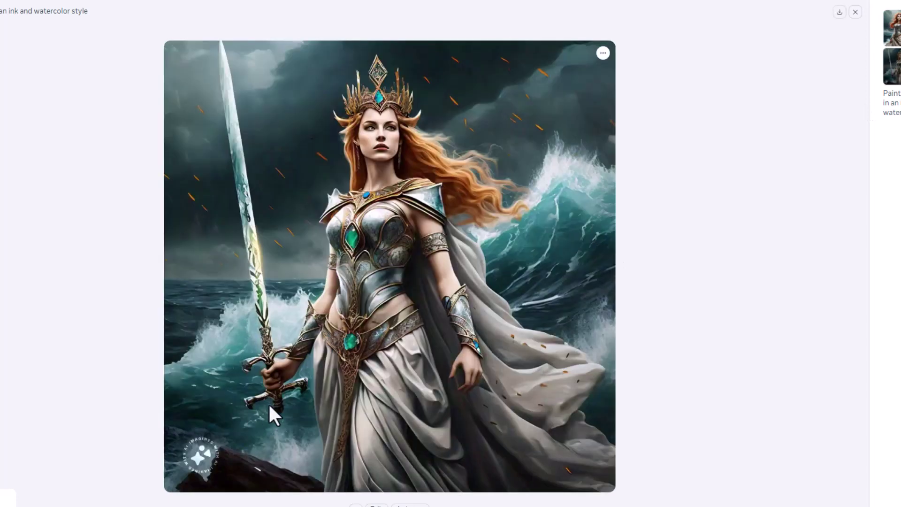
- Download the enlarged warrior queen image
{"action": "right_click", "coordinate": [454, 259]}
{"action": "left_click", "coordinate": [660, 188]}
{"action": "left_click", "coordinate": [603, 54]}
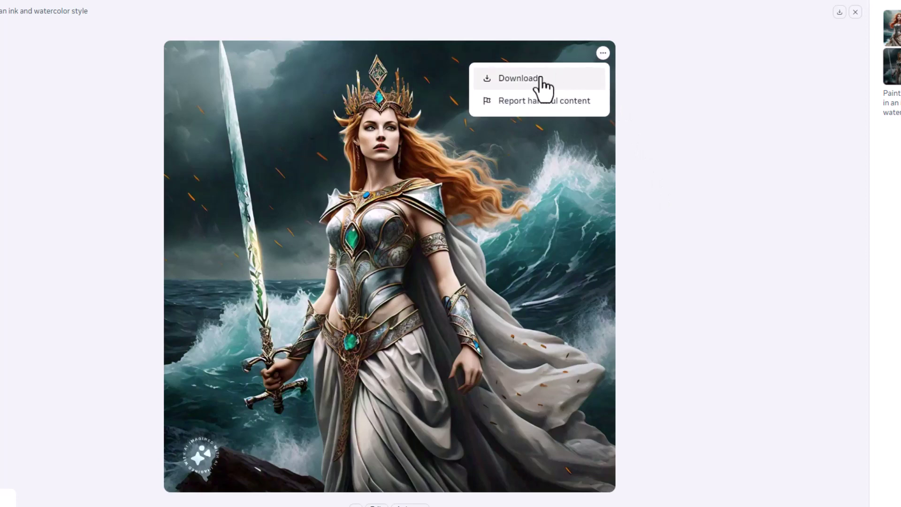
{"action": "left_click", "coordinate": [518, 79]}
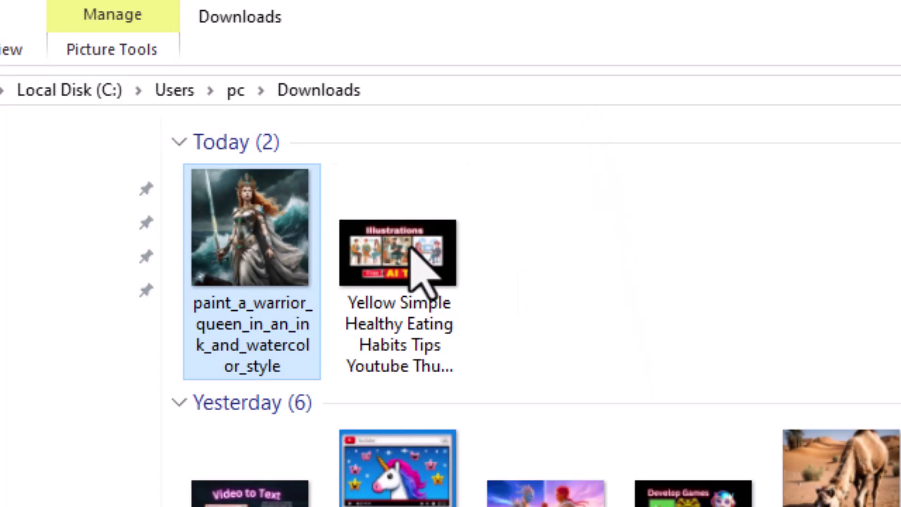
- In the Downloads folder, inspect the detailed properties of the paint_a_warrior_queen_in_an_ink_and_watercolor_style file
{"action": "right_click", "coordinate": [291, 203]}
{"action": "left_click", "coordinate": [472, 477]}
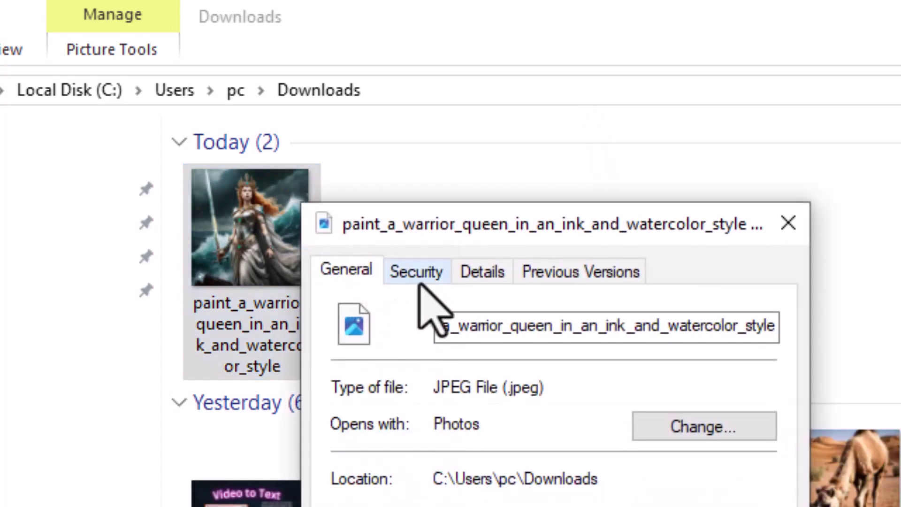
{"action": "left_click", "coordinate": [490, 273]}
{"action": "scroll", "coordinate": [540, 469], "scroll_direction": "down", "scroll_amount": 3}
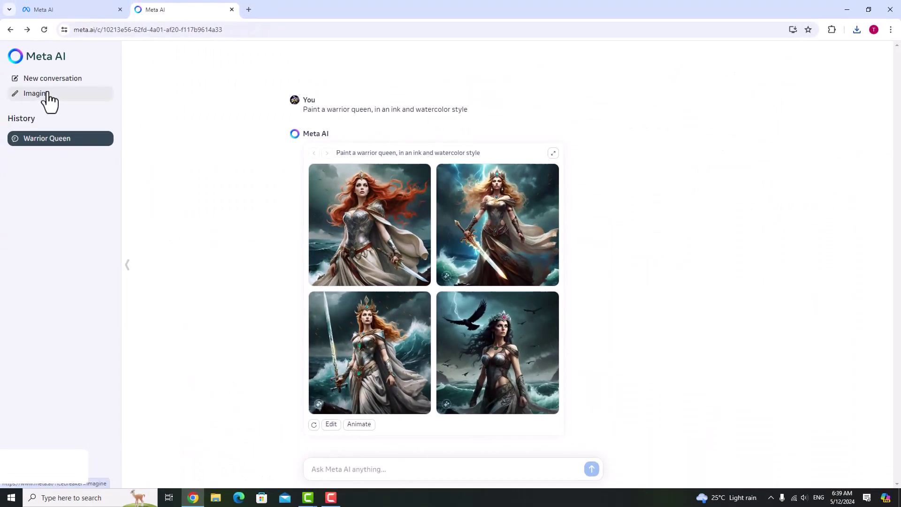
- Generate the "a desert sphinx" sample in Imagine and reopen its Sphinx Storm conversation
{"action": "left_click", "coordinate": [29, 105]}
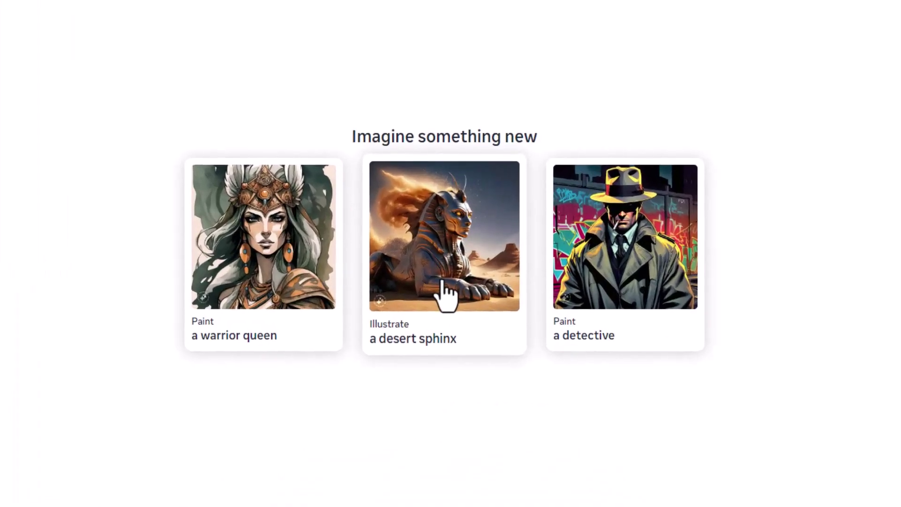
{"action": "left_click", "coordinate": [441, 283]}
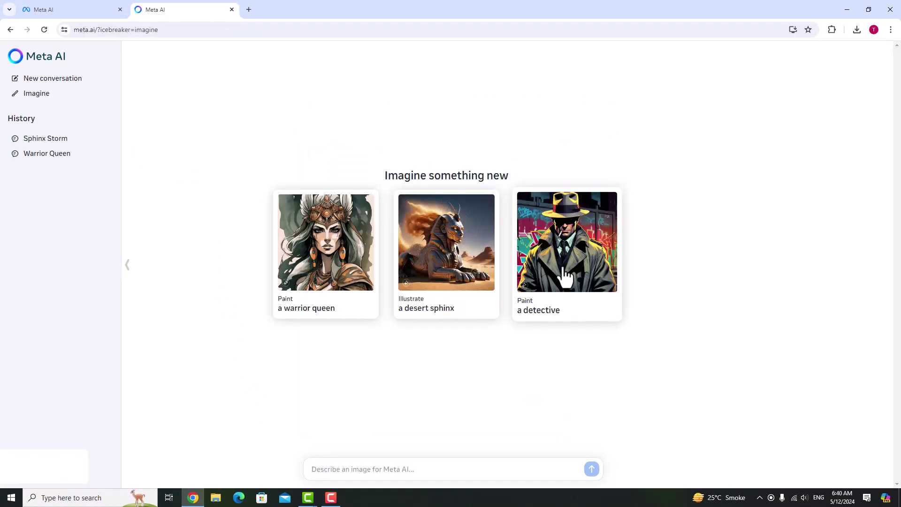
{"action": "left_click", "coordinate": [43, 153]}
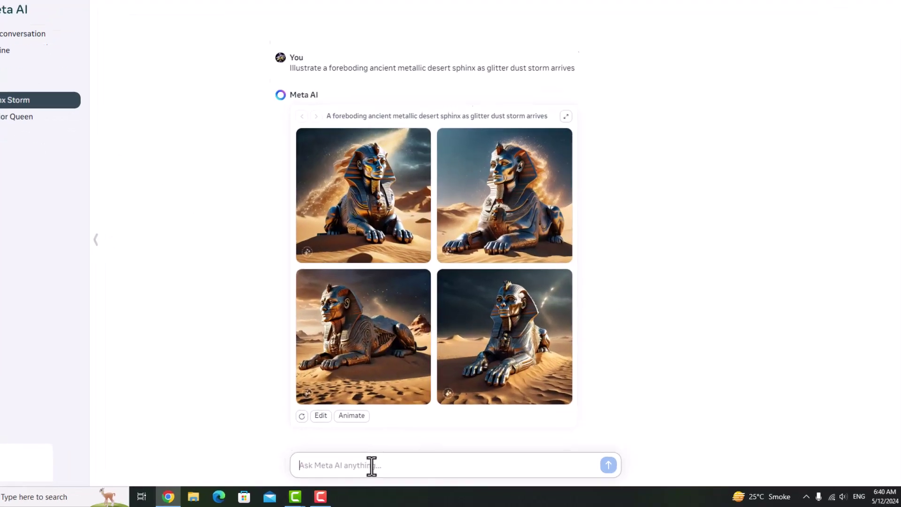
- Generate images from the prompt "a camel in a jungle drinking water from a lake"
{"action": "left_click", "coordinate": [376, 469]}
{"action": "type", "text": "a camel in a jungle drinking water from a lake"}
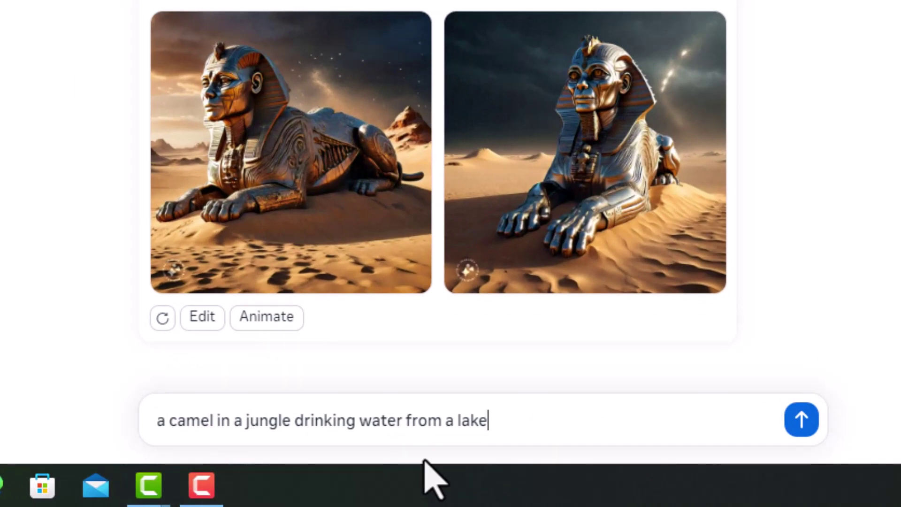
{"action": "left_click", "coordinate": [808, 430]}
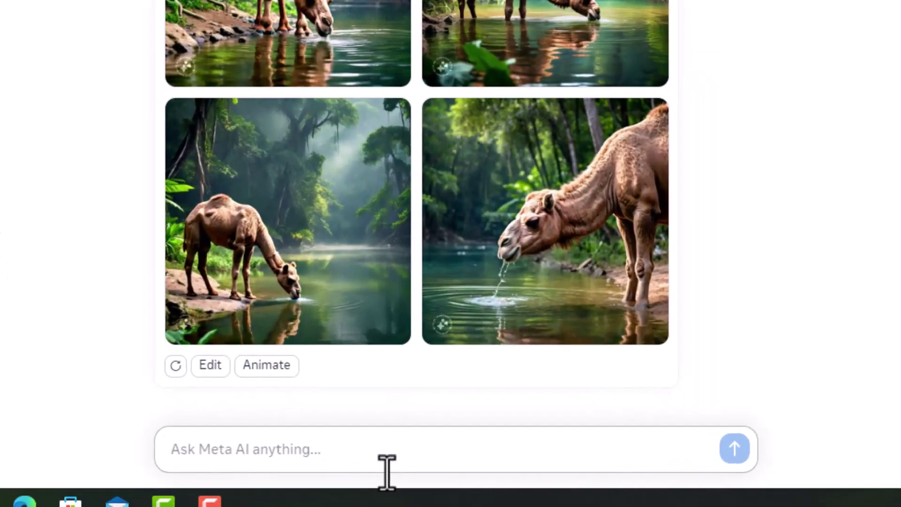
- Generate images from the prompt "create logo of a fast food restaurant"
{"action": "type", "text": "create logo of a fast food restaurant"}
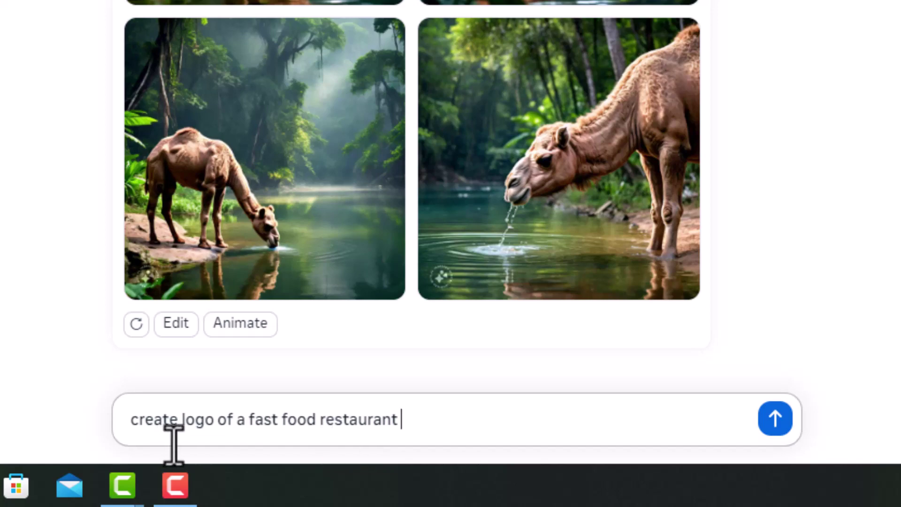
{"action": "left_click", "coordinate": [774, 420]}
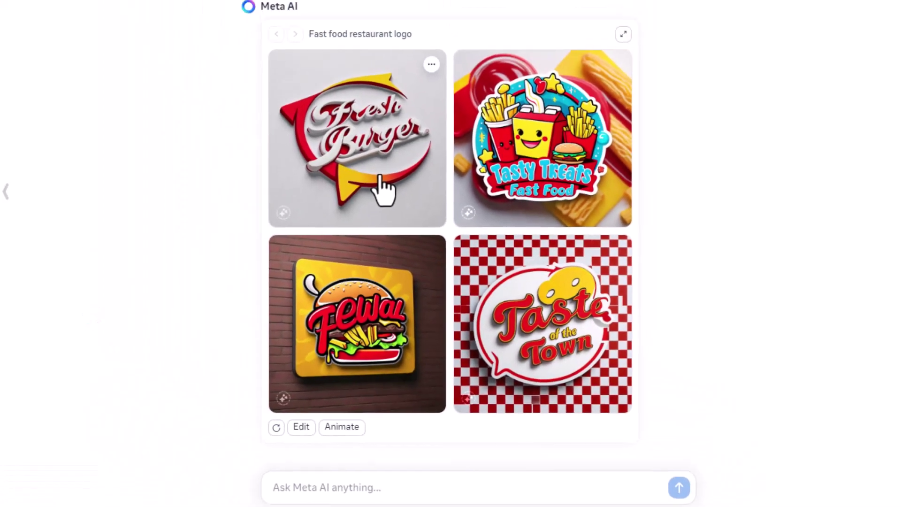
{"action": "left_click", "coordinate": [323, 9]}
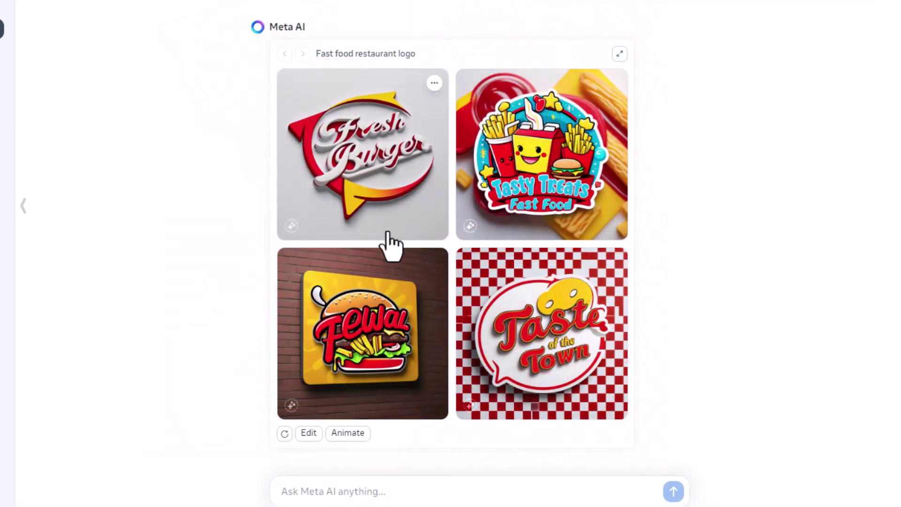
- Enlarge a jungle camel image from the earlier results and regenerate it
{"action": "scroll", "coordinate": [386, 245], "scroll_direction": "up", "scroll_amount": 5}
{"action": "left_click", "coordinate": [368, 41]}
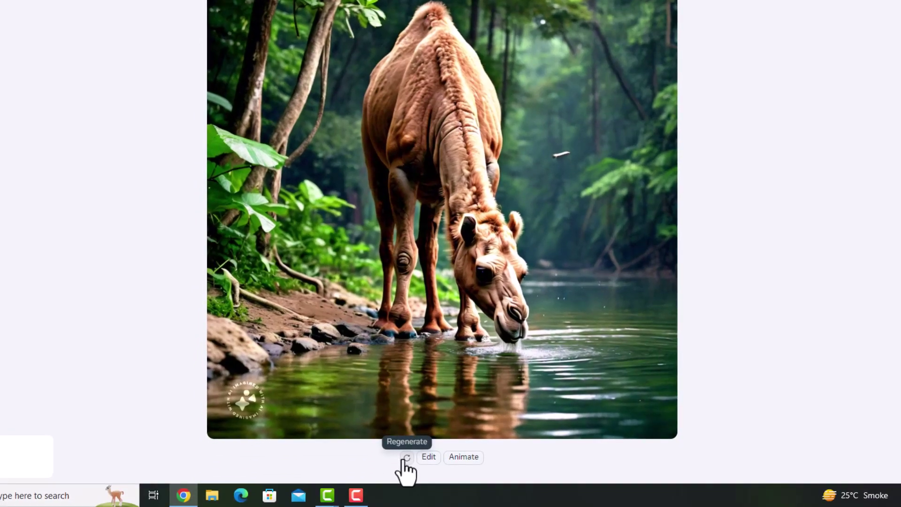
{"action": "left_click", "coordinate": [406, 457]}
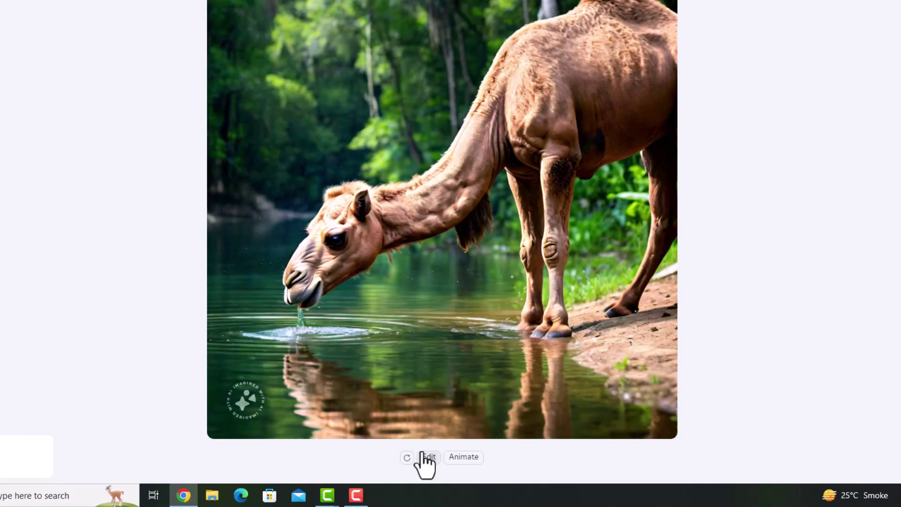
- Edit the enlarged camel image with the instruction "camel is not drinking water"
{"action": "left_click", "coordinate": [427, 456]}
{"action": "type", "text": "camel is not drinking water"}
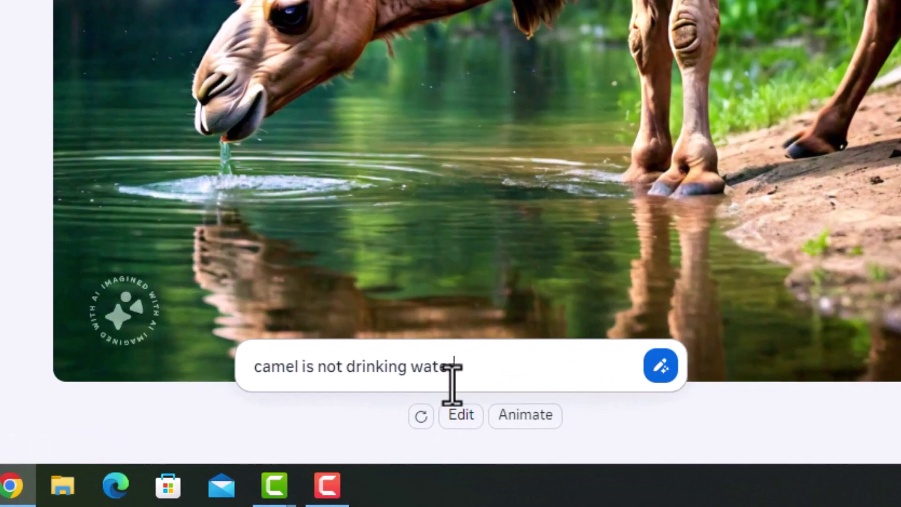
{"action": "left_click", "coordinate": [661, 371]}
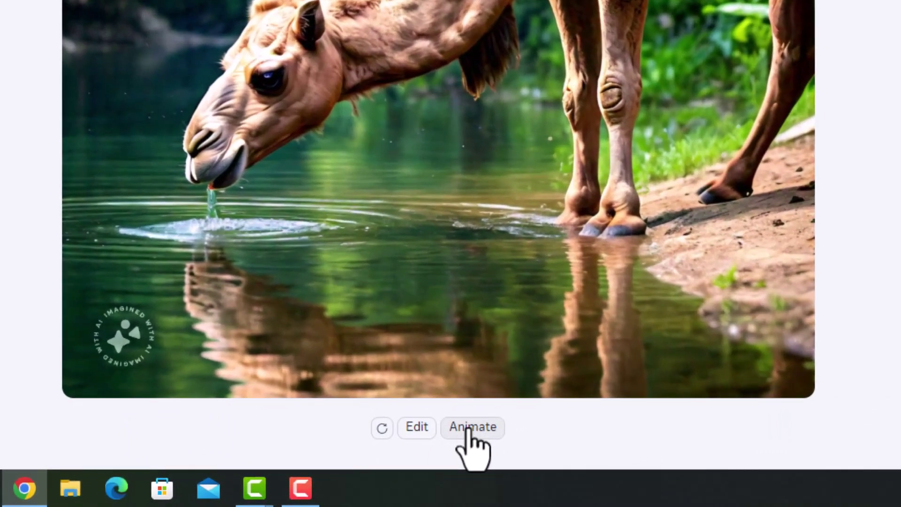
- Animate the enlarged camel image and open the options of the resulting animation
{"action": "left_click", "coordinate": [469, 428]}
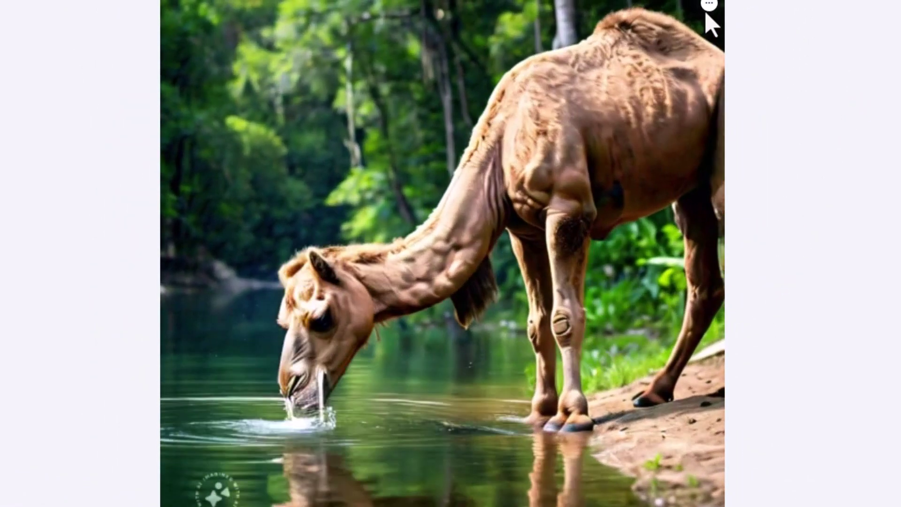
{"action": "left_click", "coordinate": [707, 6]}
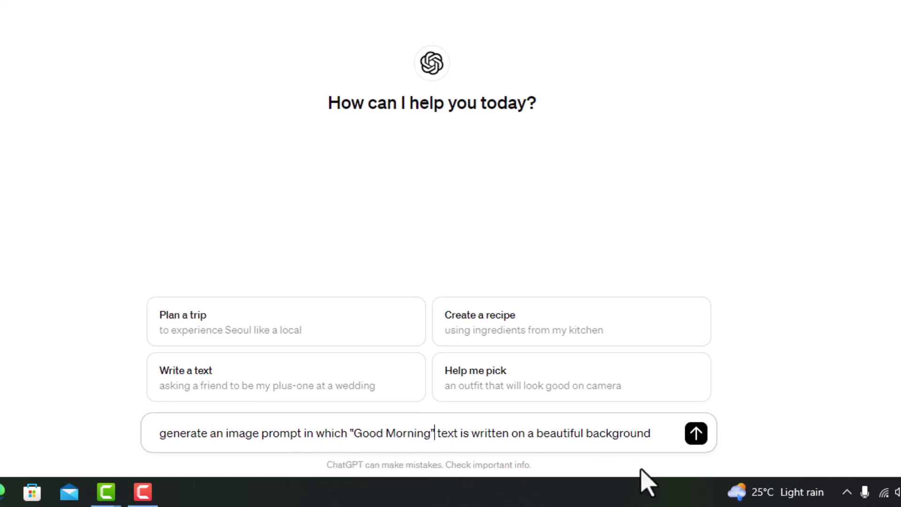
- In ChatGPT, request an image prompt with "Good Morning" text written on a beautiful background, and copy the generated description
{"action": "left_click", "coordinate": [695, 438]}
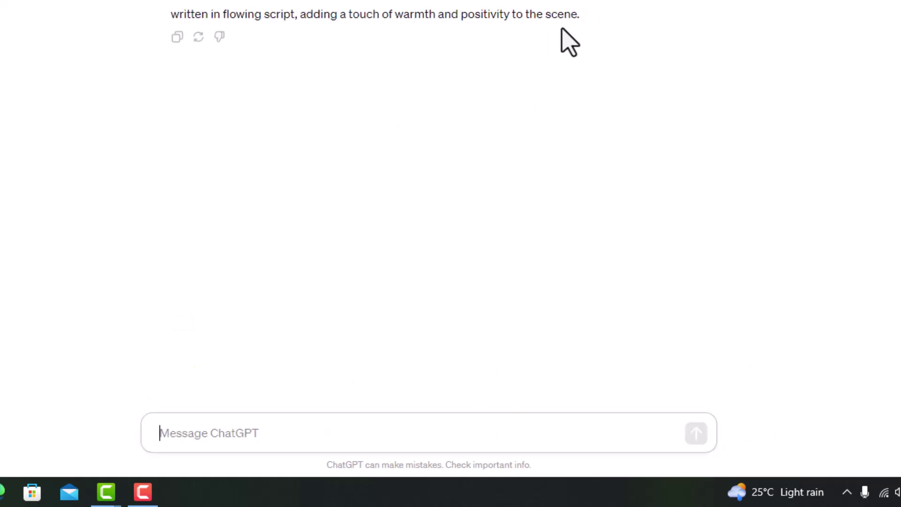
{"action": "left_click_drag", "start_coordinate": [129, 181], "coordinate": [664, 282]}
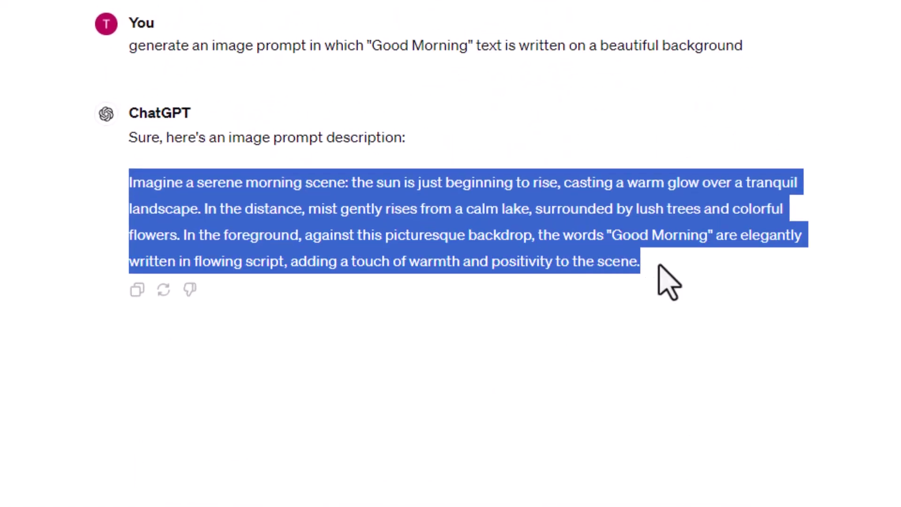
{"action": "right_click", "coordinate": [623, 221]}
{"action": "left_click", "coordinate": [635, 237]}
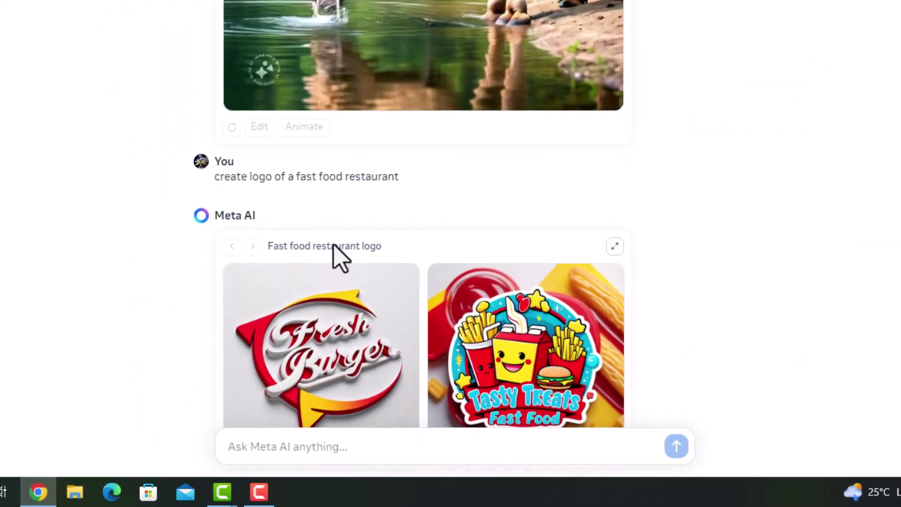
- In Meta AI, generate images from the copied Good Morning prompt and view the first result enlarged
{"action": "scroll", "coordinate": [314, 302], "scroll_direction": "down", "scroll_amount": 5}
{"action": "left_click", "coordinate": [323, 498]}
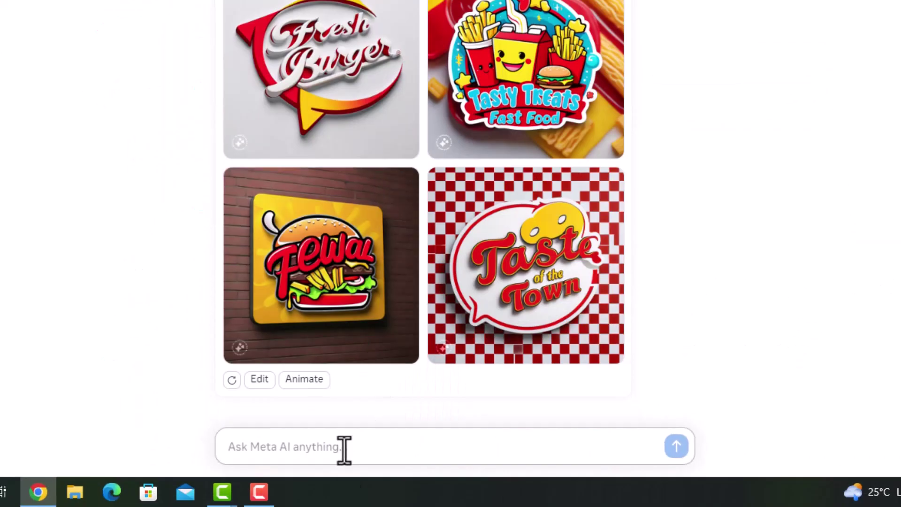
{"action": "key", "text": "ctrl+v"}
{"action": "key", "text": "Return"}
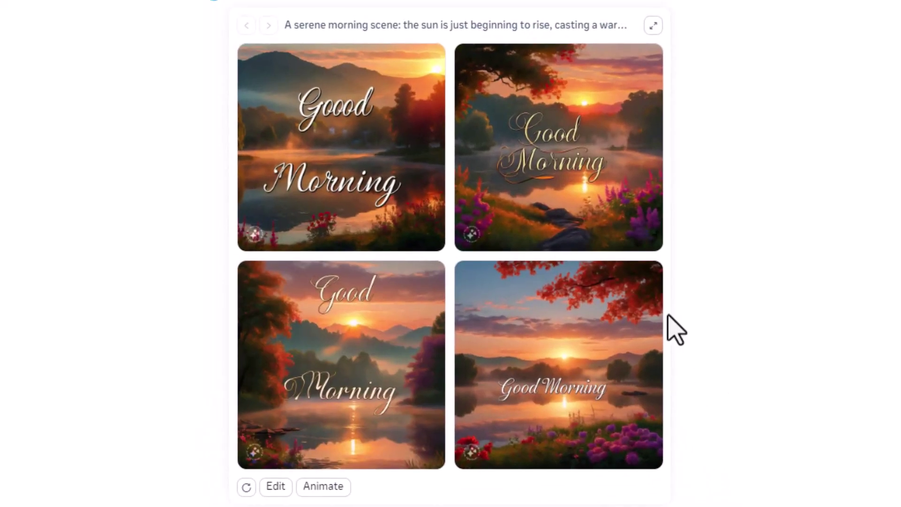
{"action": "left_click", "coordinate": [374, 161]}
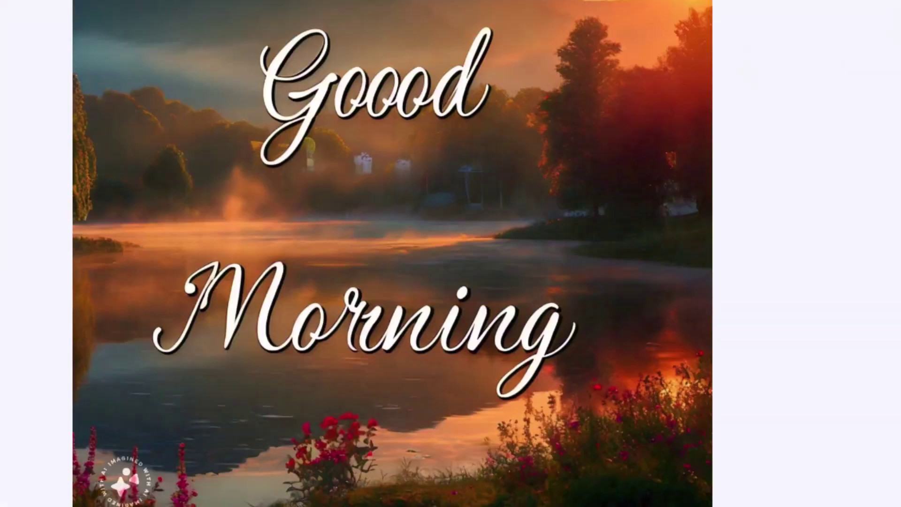
{"action": "key", "text": "Escape"}
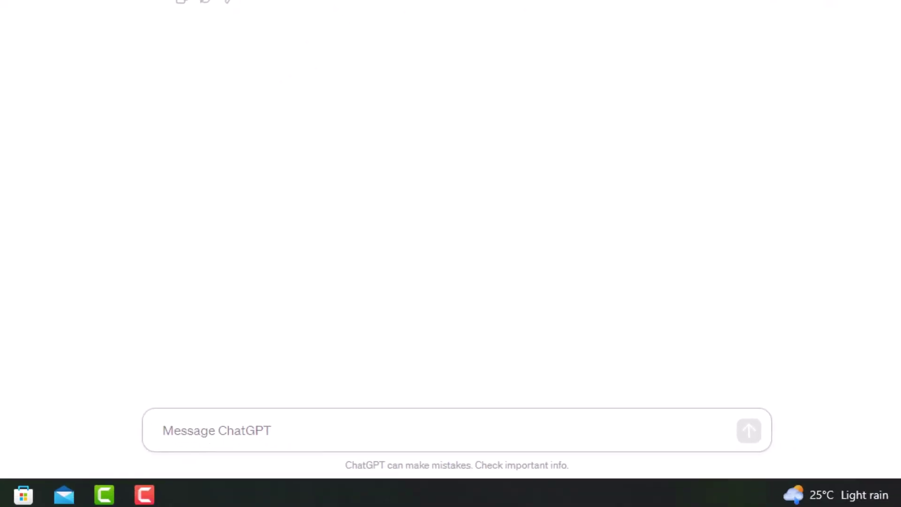
- In ChatGPT, submit "generate 3 image prompts of insane images" and copy the second prompt about the neon cityscape
{"action": "key", "text": "ctrl+v"}
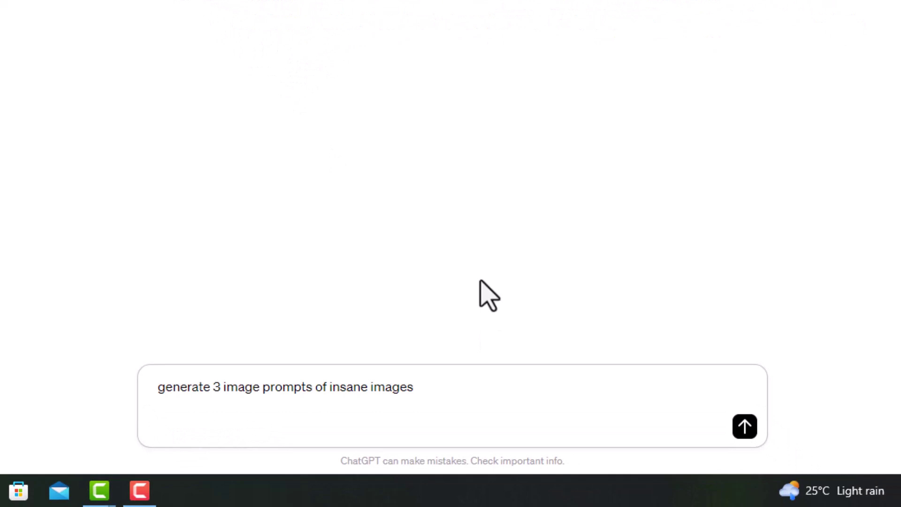
{"action": "key", "text": "Return"}
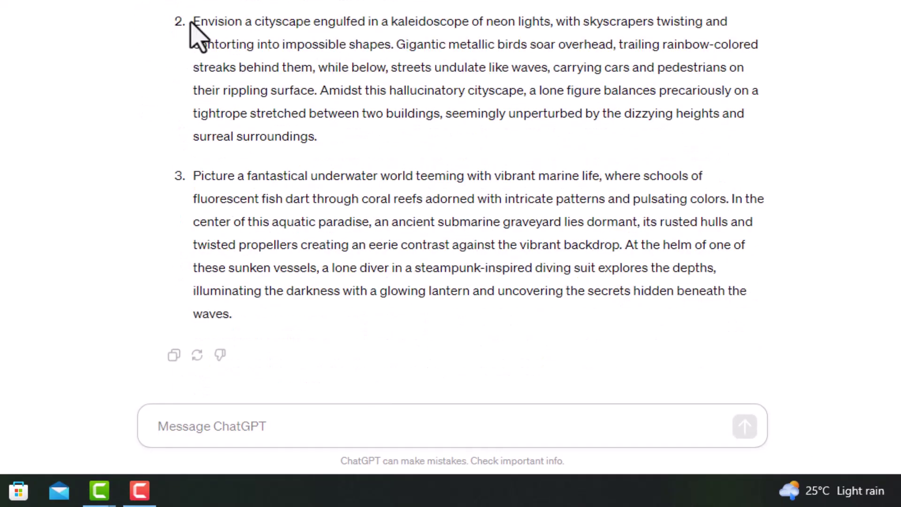
{"action": "left_click_drag", "start_coordinate": [193, 22], "coordinate": [378, 157]}
{"action": "key", "text": "ctrl+c"}
- In Meta AI, generate images from the copied neon cityscape prompt and view the results enlarged
{"action": "key", "text": "alt+Tab"}
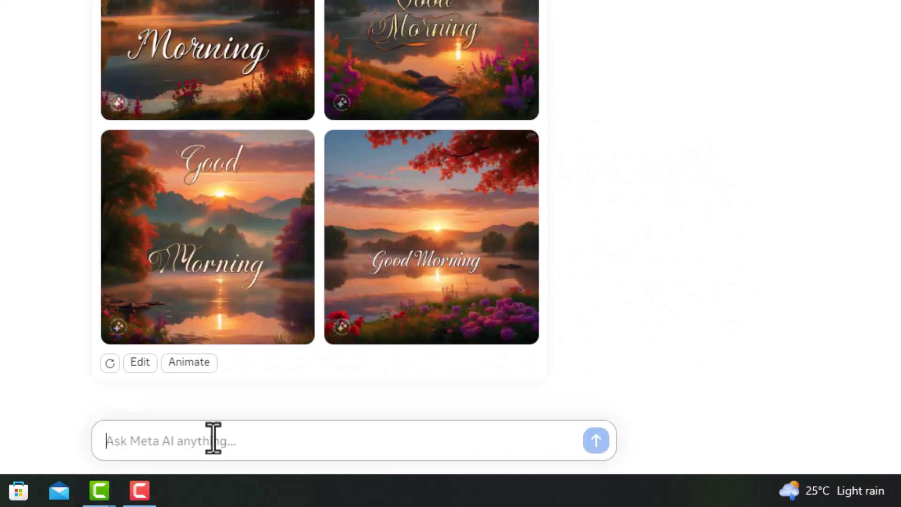
{"action": "left_click", "coordinate": [214, 435]}
{"action": "key", "text": "ctrl+v"}
{"action": "left_click", "coordinate": [596, 365]}
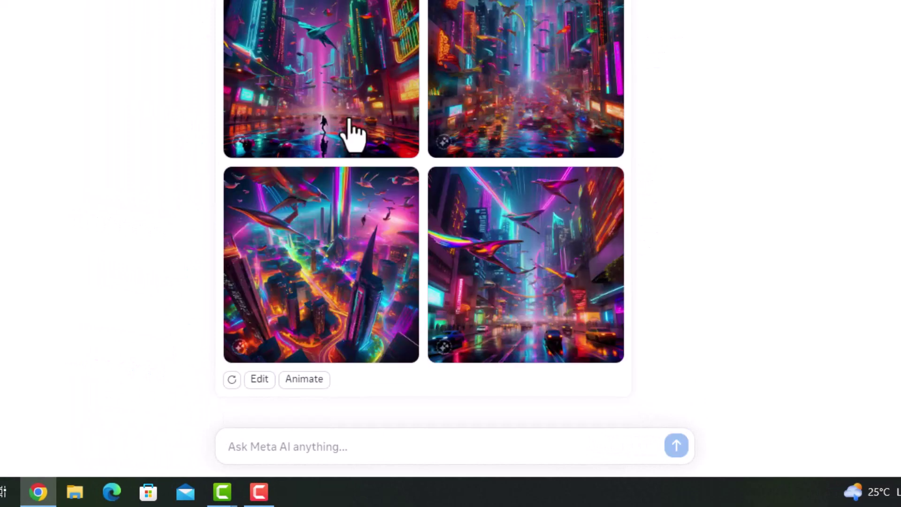
{"action": "left_click", "coordinate": [352, 135]}
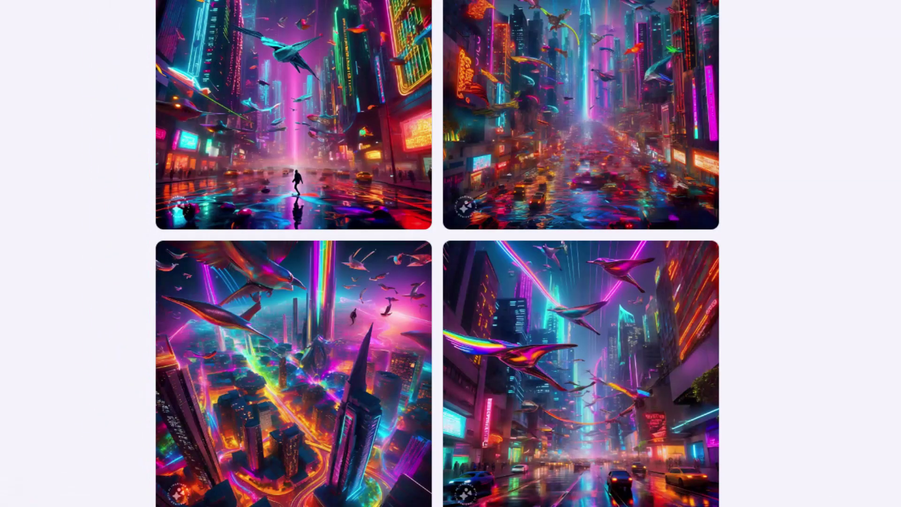
{"action": "left_click", "coordinate": [375, 316]}
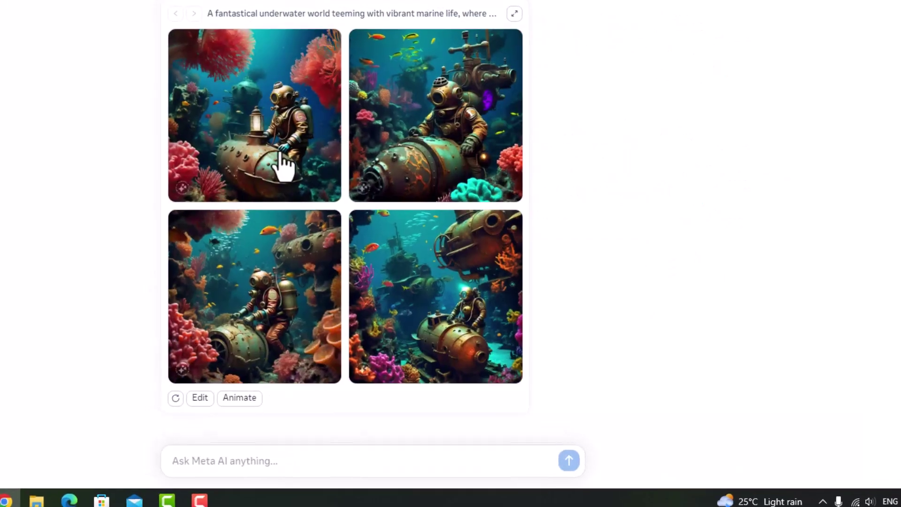
- Enlarge the first underwater diver image, and in ChatGPT copy the first prompt about the surreal landscape with upside-down trees
{"action": "left_click", "coordinate": [281, 164]}
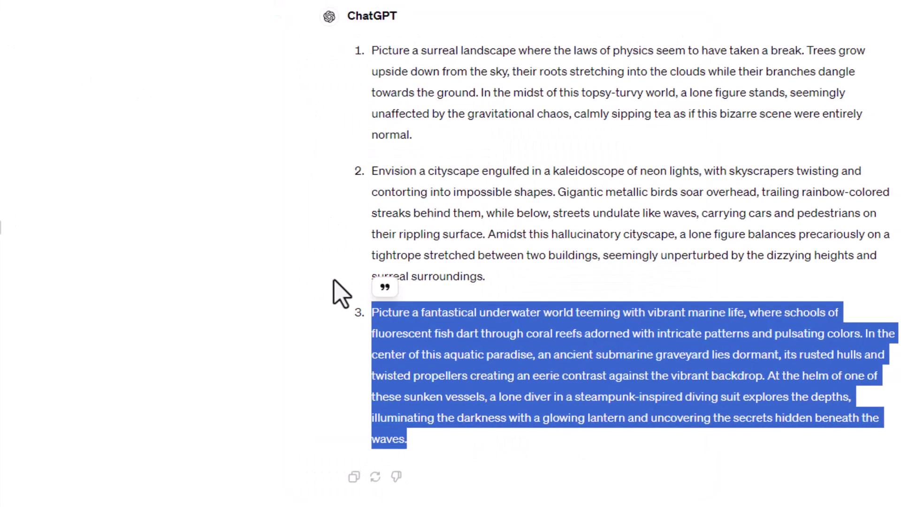
{"action": "left_click_drag", "start_coordinate": [217, 144], "coordinate": [257, 229]}
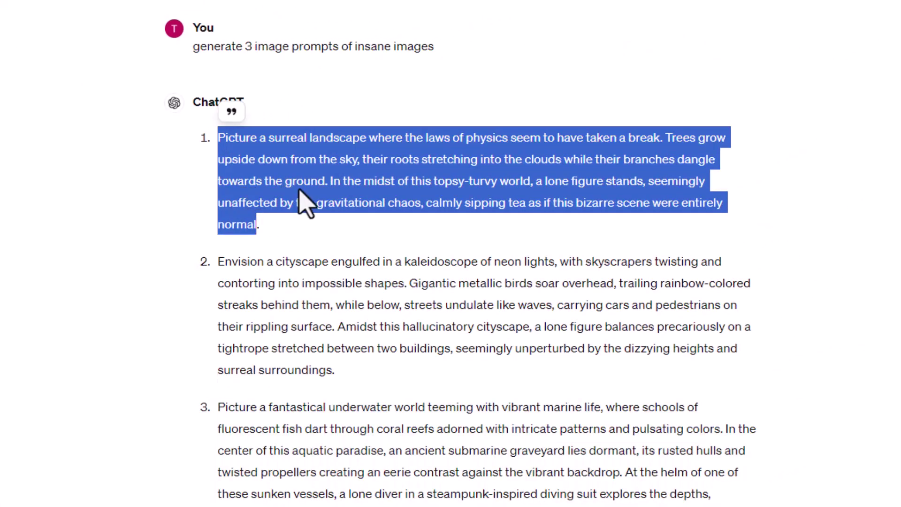
{"action": "right_click", "coordinate": [301, 193]}
{"action": "left_click", "coordinate": [323, 184]}
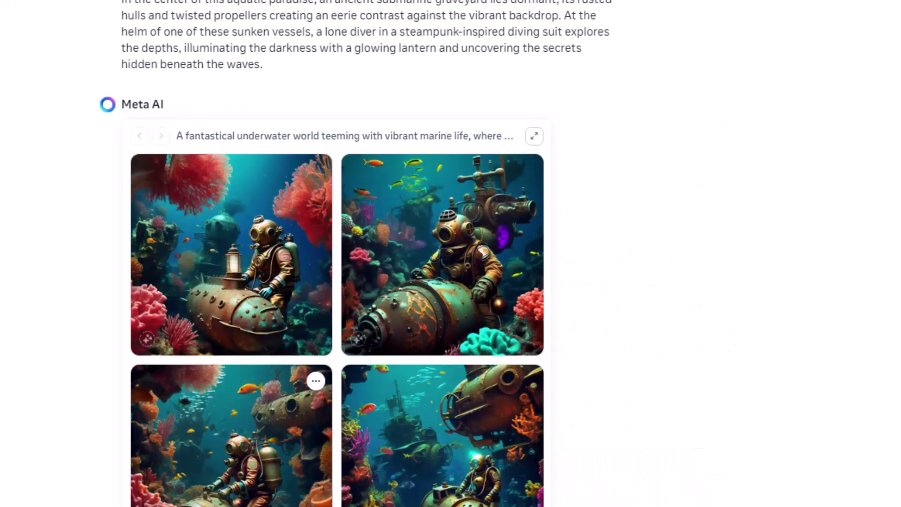
- In Meta AI, start a new conversation and paste the copied surreal landscape prompt into the message
{"action": "scroll", "coordinate": [337, 253], "scroll_direction": "up", "scroll_amount": 5}
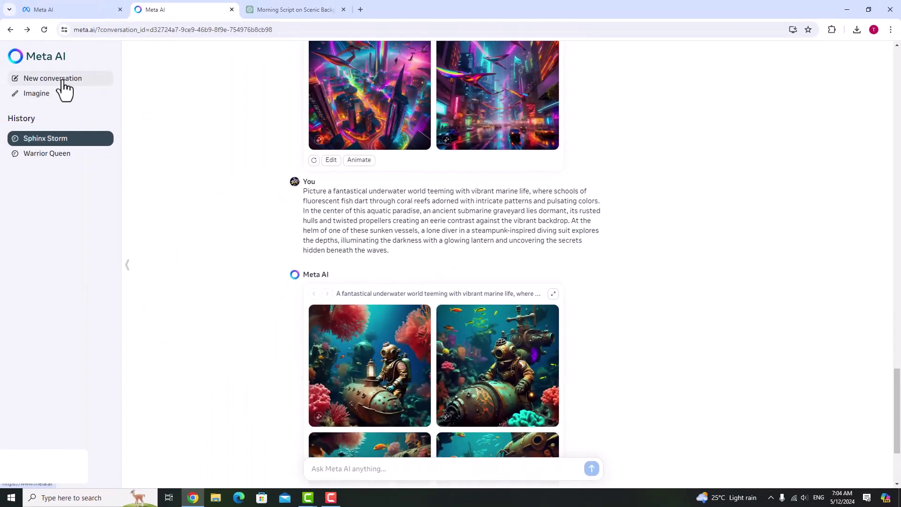
{"action": "left_click", "coordinate": [63, 81]}
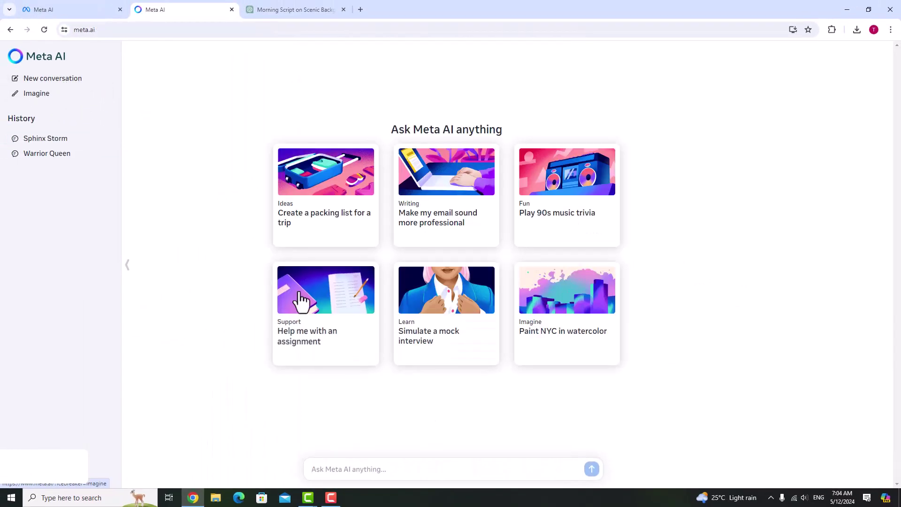
{"action": "key", "text": "ctrl+v"}
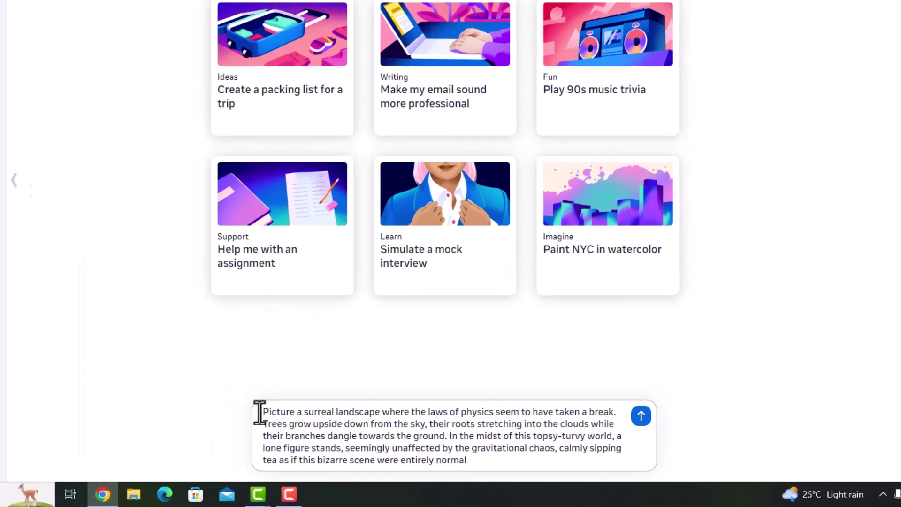
- Replace the prompt's opening word "Picture" with "generate an image" and submit the surreal landscape prompt
{"action": "left_click", "coordinate": [308, 437]}
{"action": "type", "text": "g"}
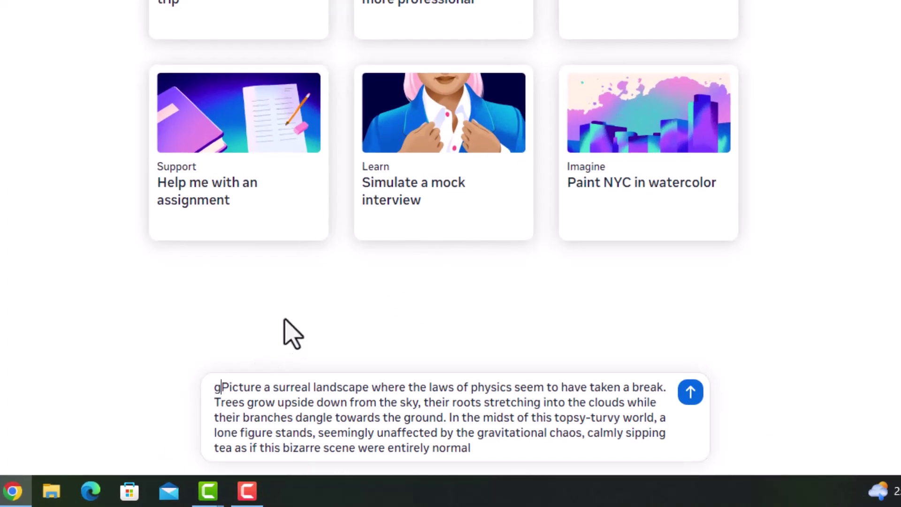
{"action": "type", "text": "enerate an"}
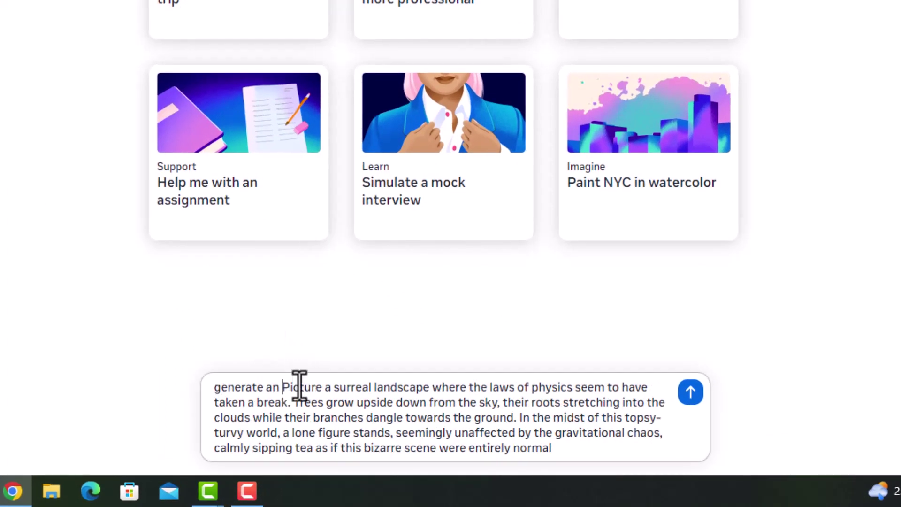
{"action": "double_click", "coordinate": [324, 388]}
{"action": "type", "text": "image"}
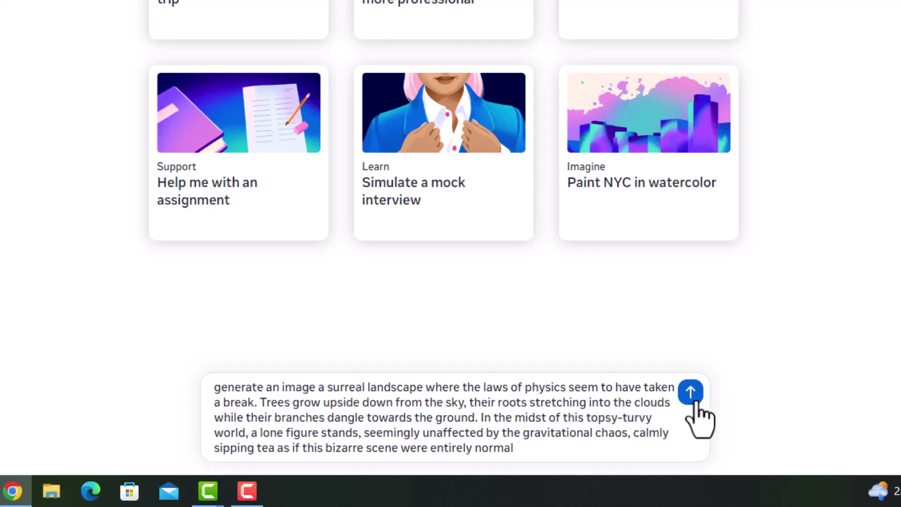
{"action": "left_click", "coordinate": [694, 403]}
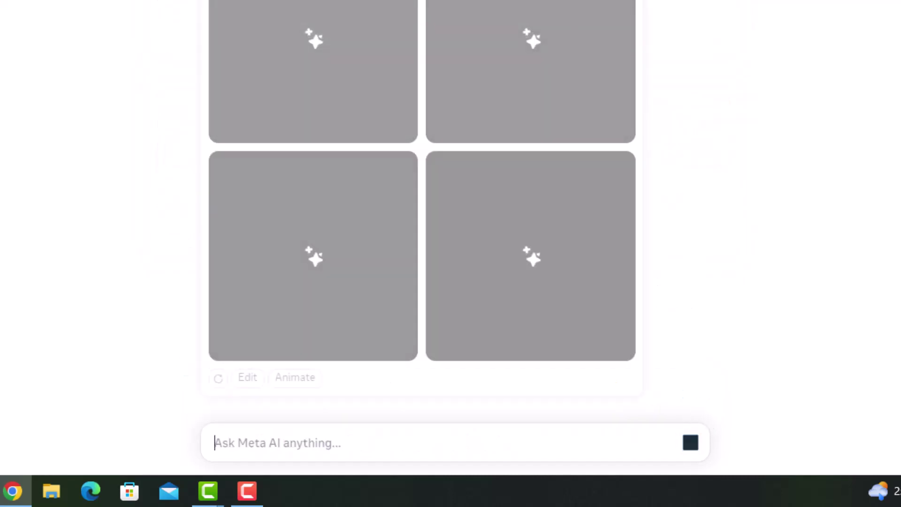